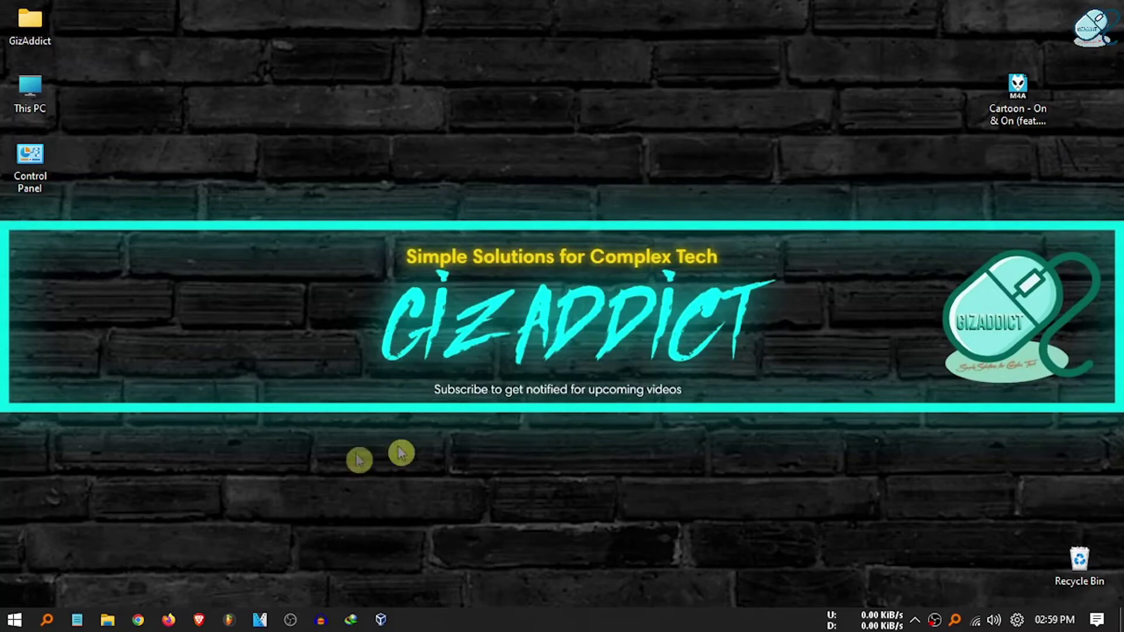
Search Google for minilyrics and download minilyrics.exe from the crintsoft.com download page.
click(140, 621)
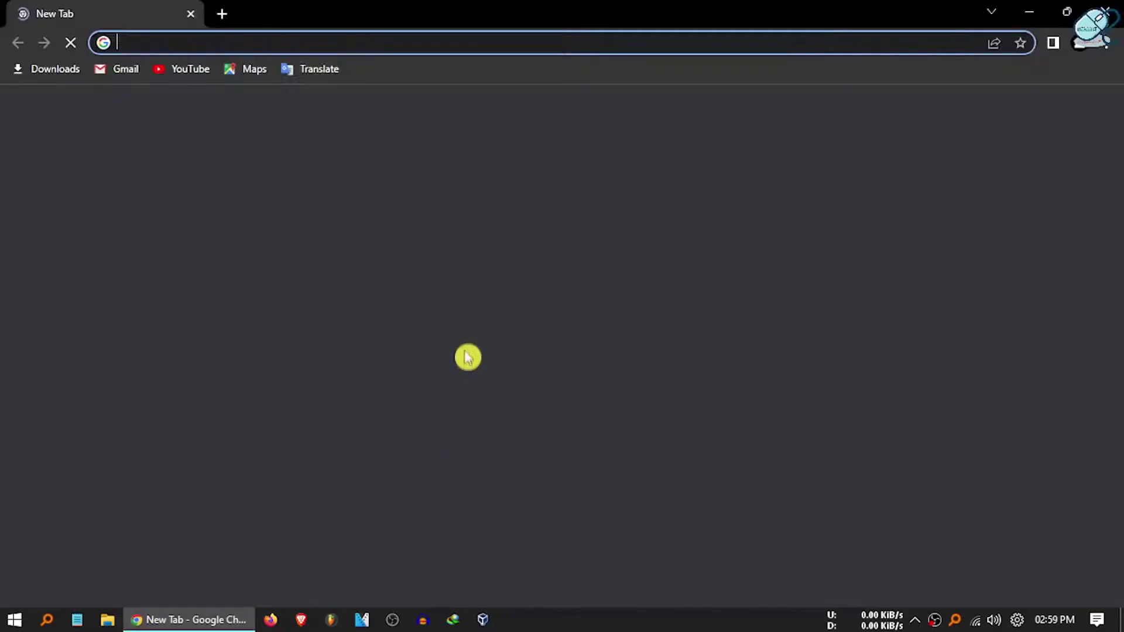
text(min)
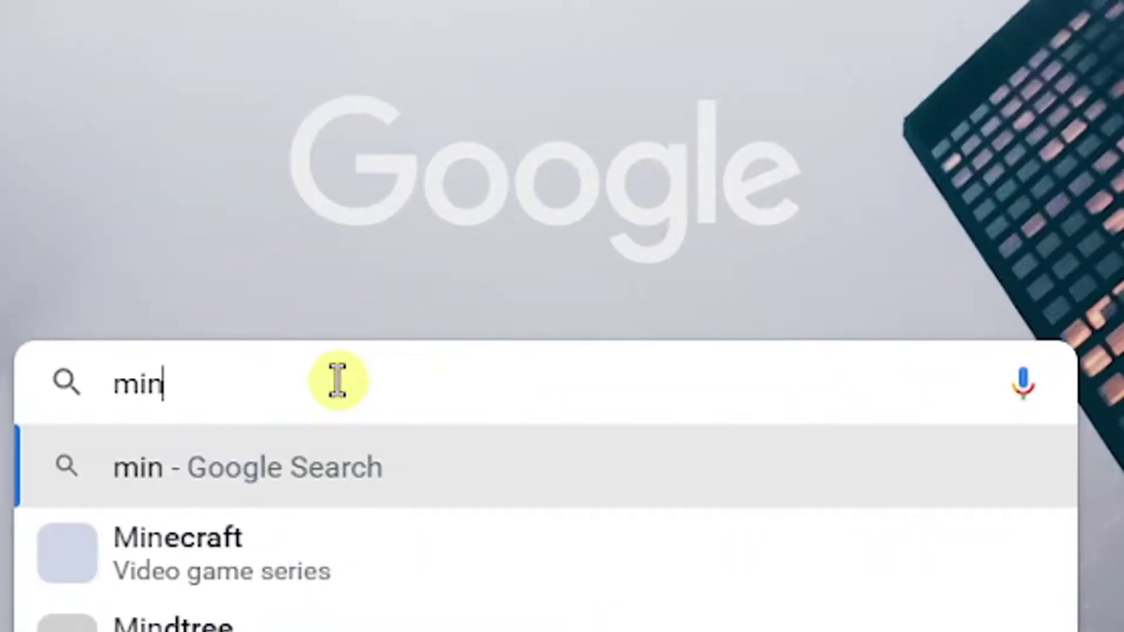
text(ilyrics)
key(Return)
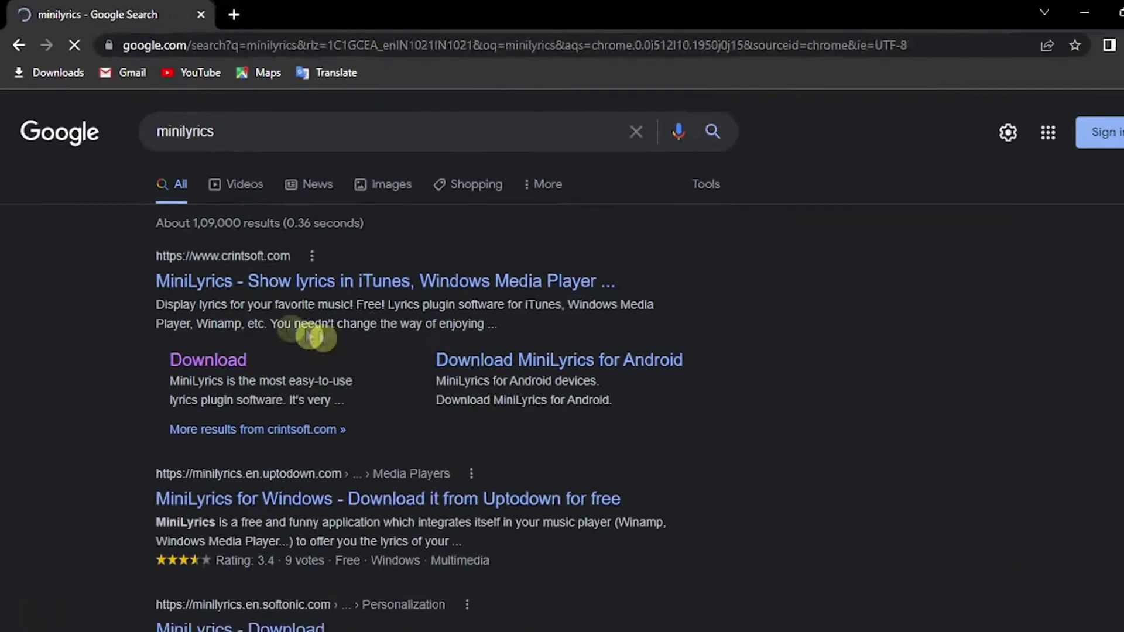
click(334, 391)
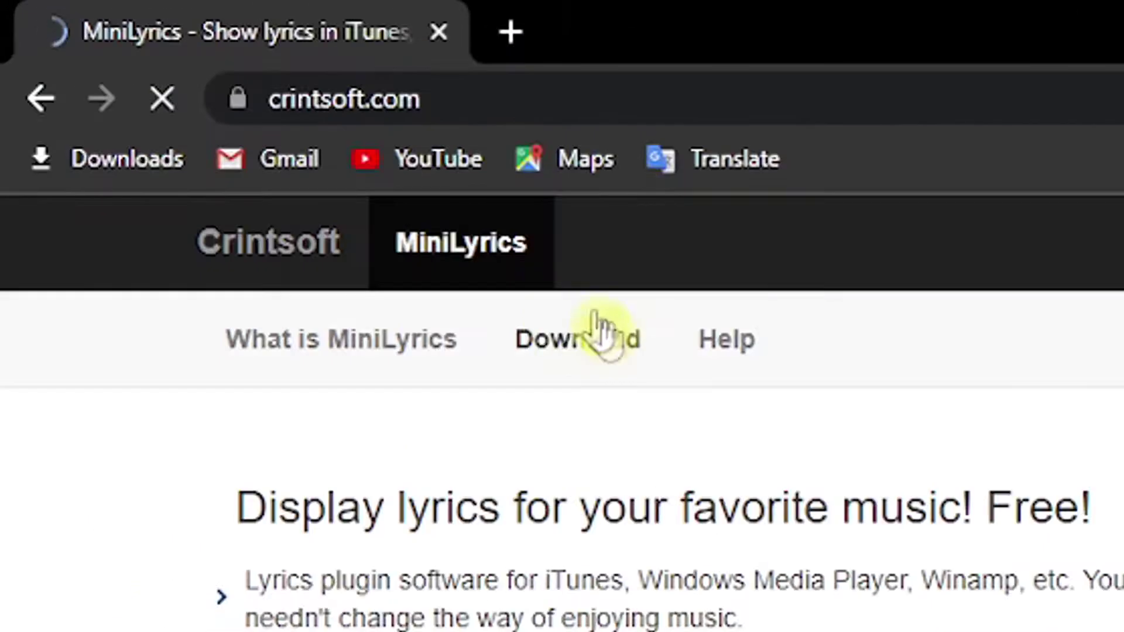
click(558, 336)
click(527, 419)
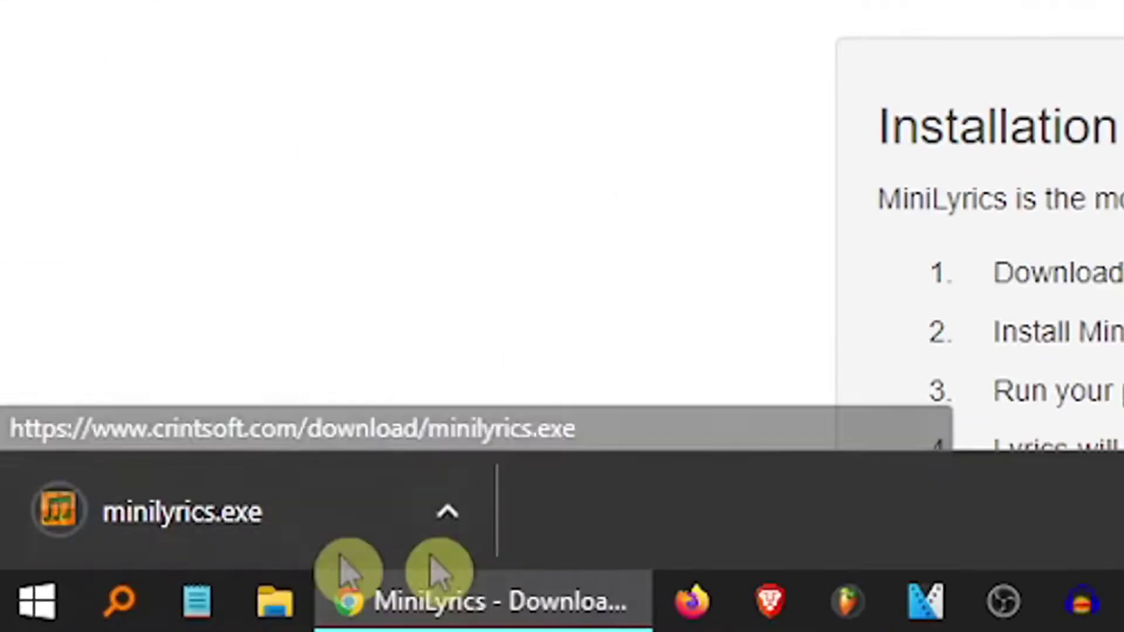
Run minilyrics.exe from Downloads, accept the license, and install 7.7.49 to the default folder.
click(448, 514)
click(667, 360)
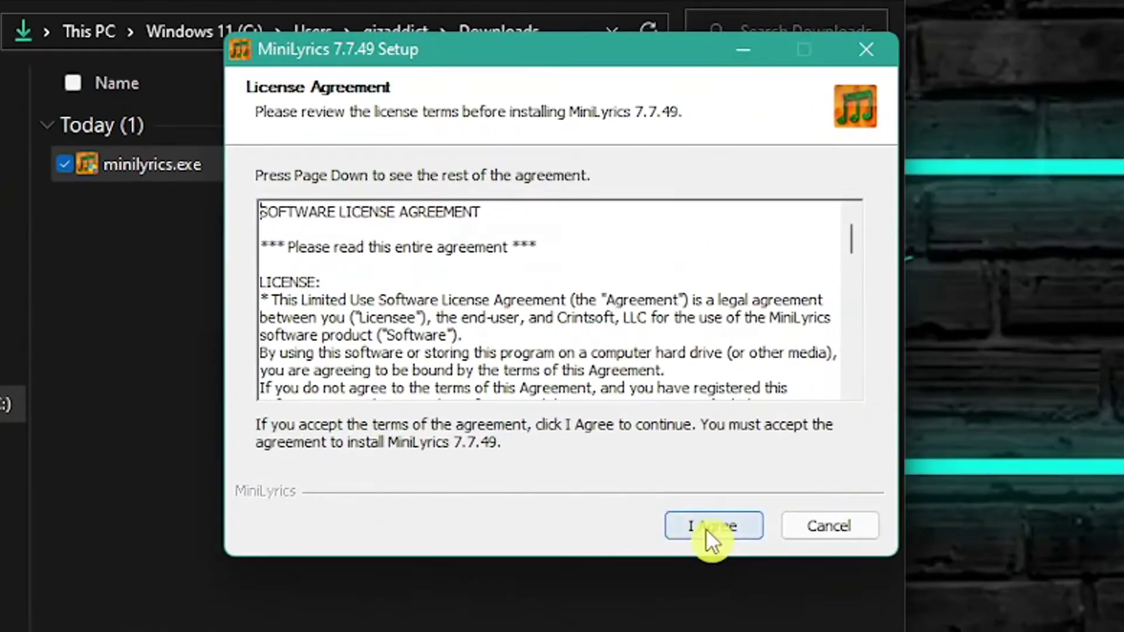
click(704, 528)
click(708, 531)
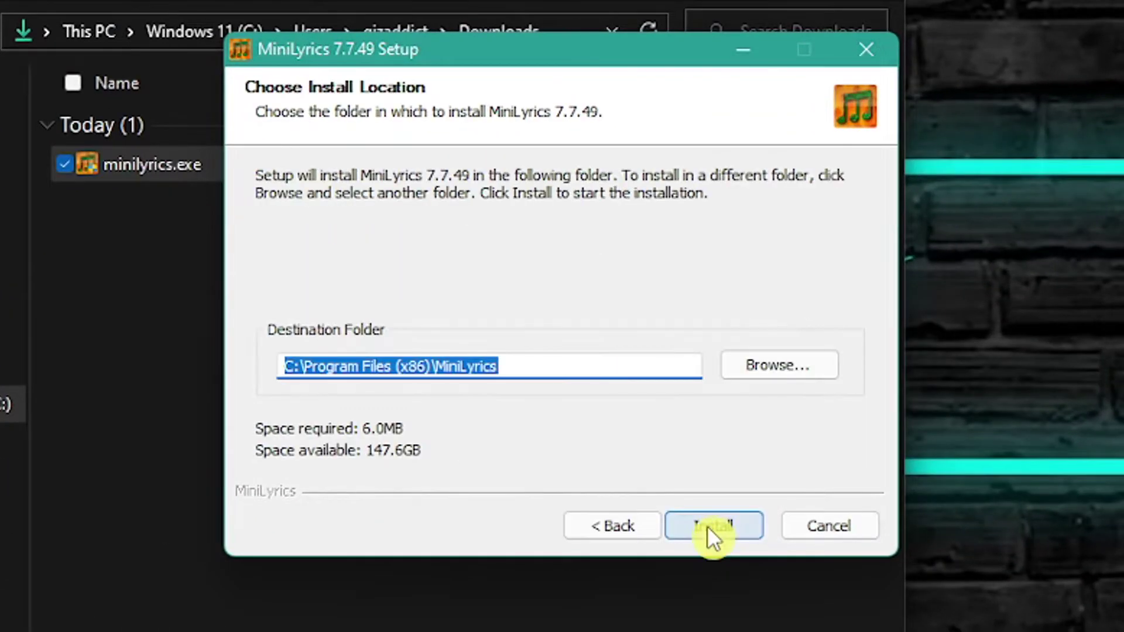
click(707, 526)
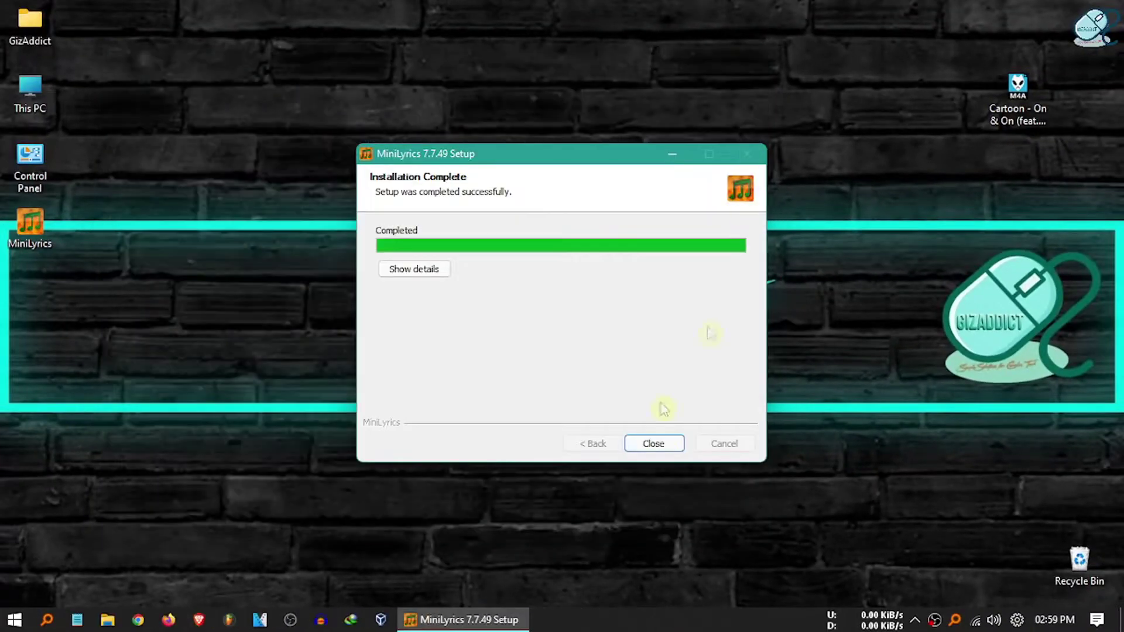
Finish setup and browse the supported players list, trying Winamp and paging through.
click(654, 444)
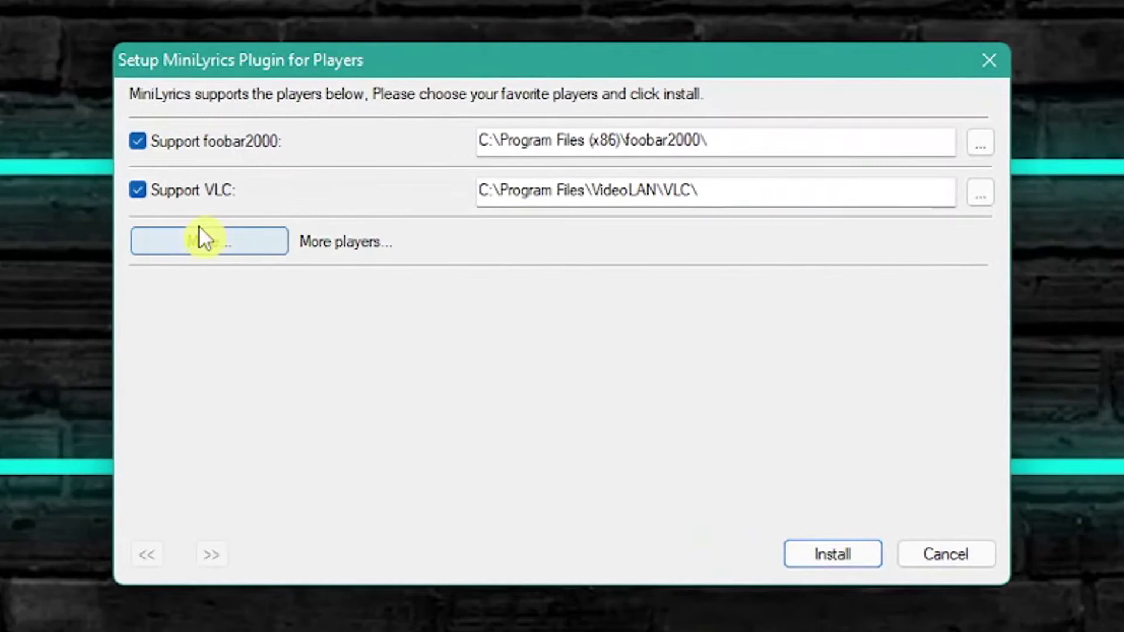
click(205, 245)
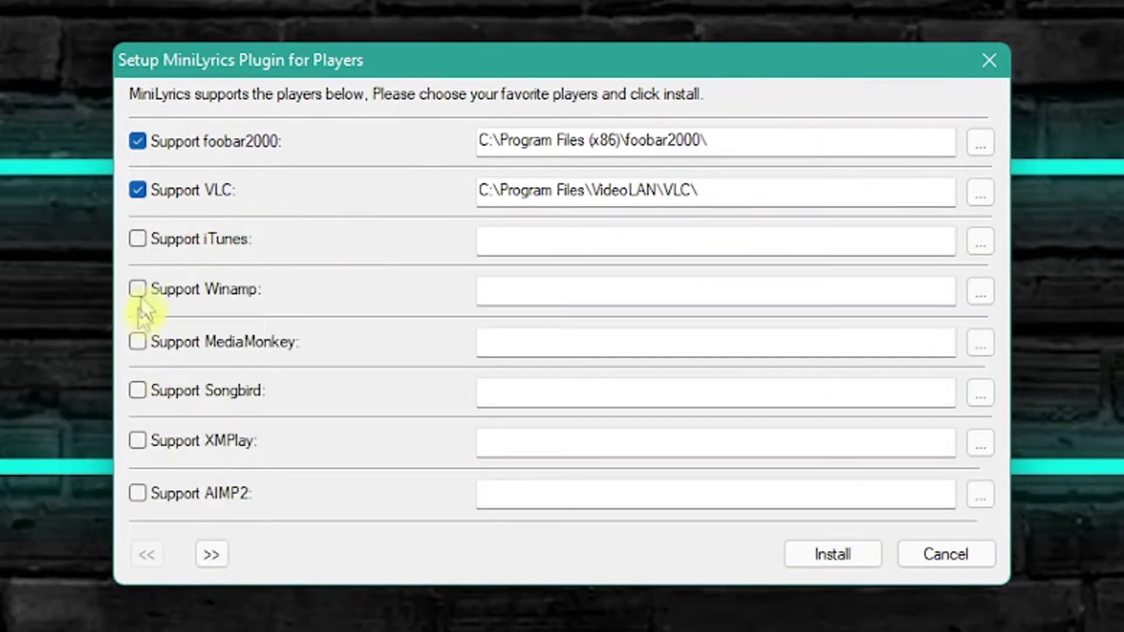
click(735, 399)
click(211, 554)
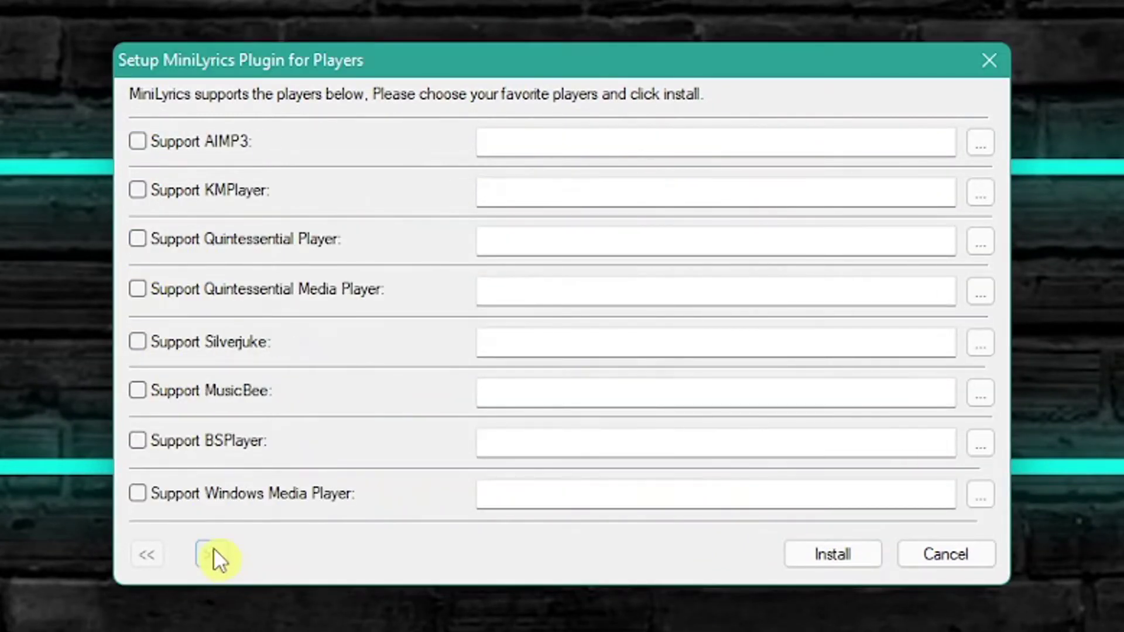
click(212, 554)
click(146, 553)
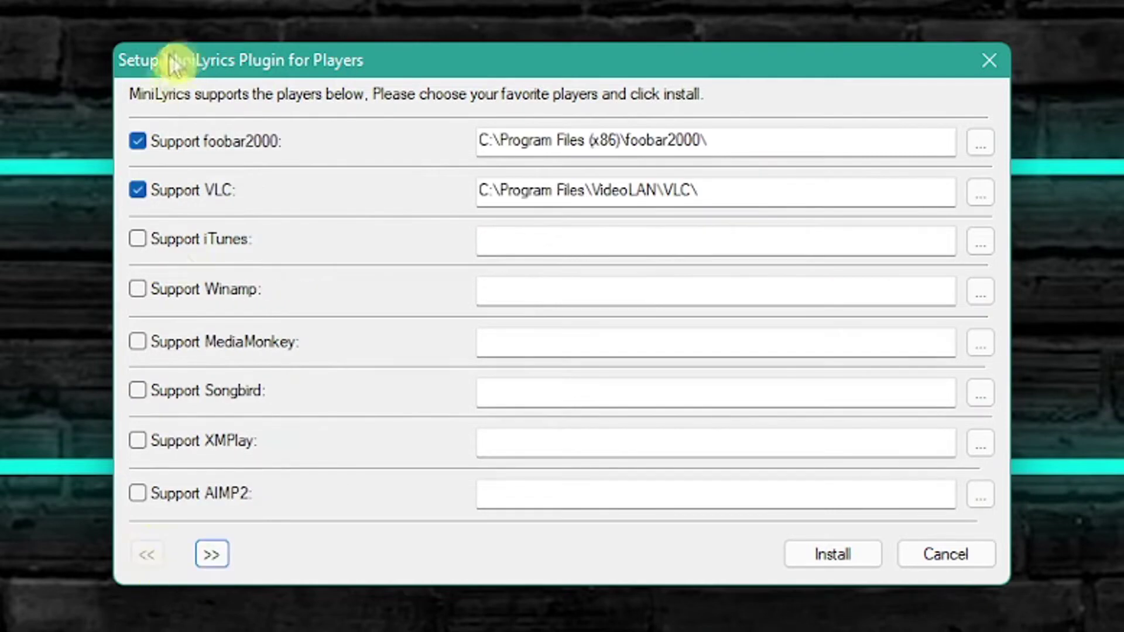
Install the foobar2000 and VLC plugins, play the Cartoon track, and move the lyrics window right.
click(832, 554)
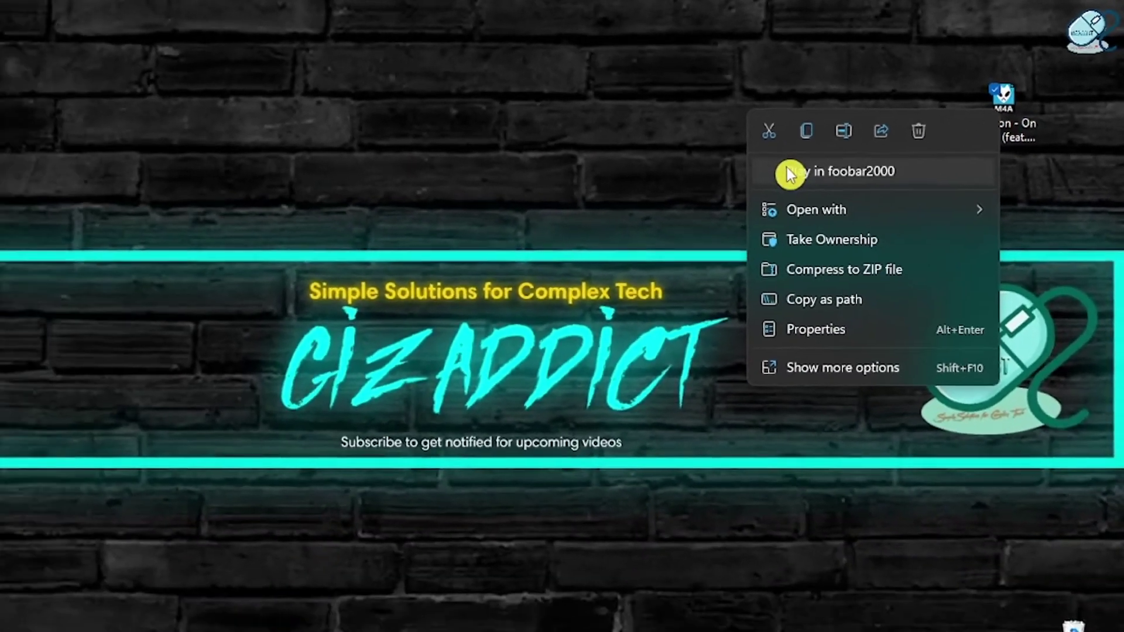
click(788, 168)
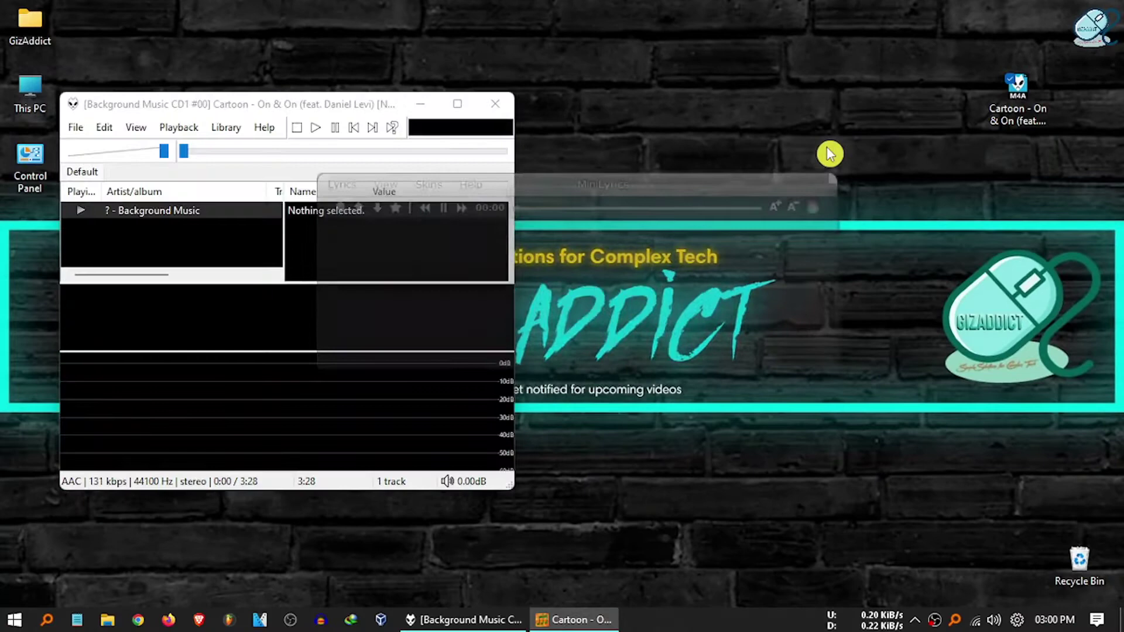
drag(565, 189, 795, 186)
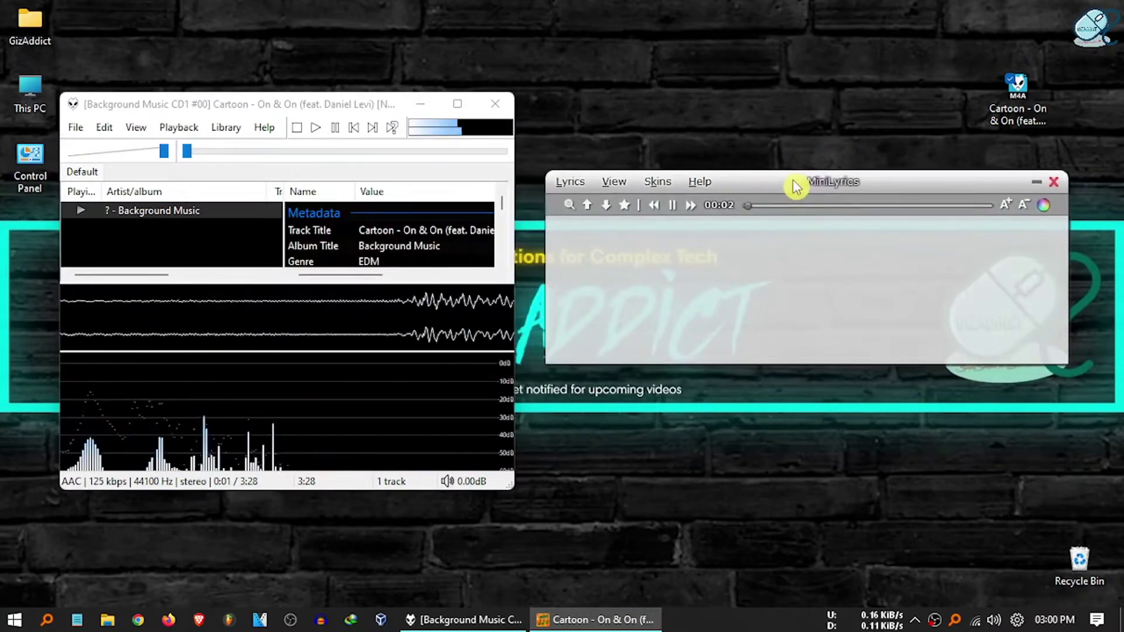
Run Search Lyrics online and load the Cartoon result instead of the angela aki one.
right_click(767, 278)
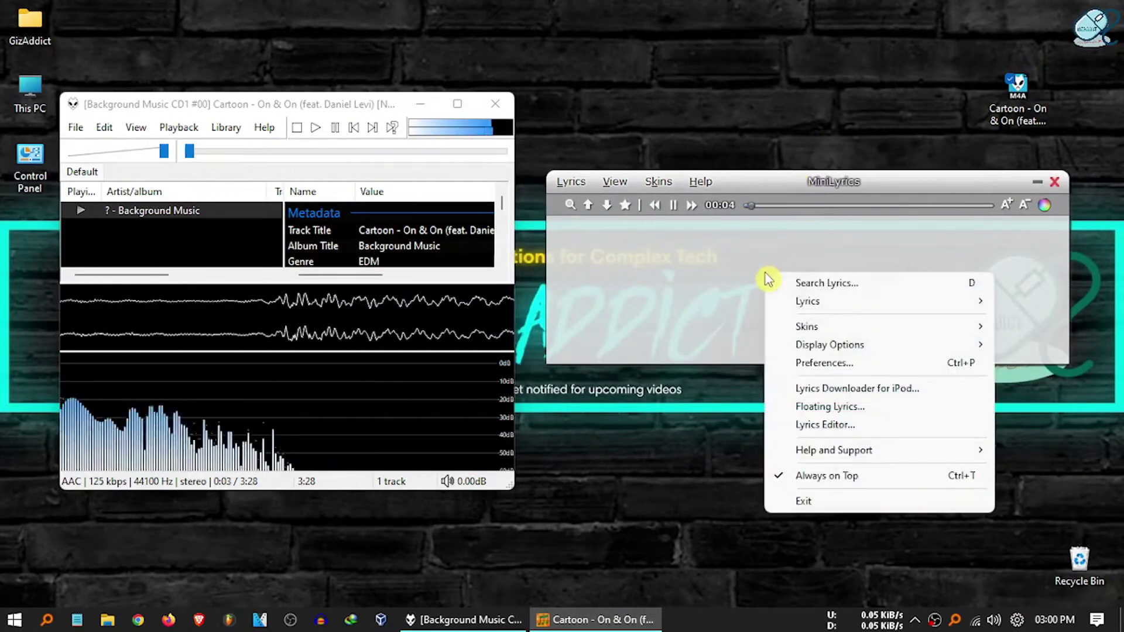
click(814, 284)
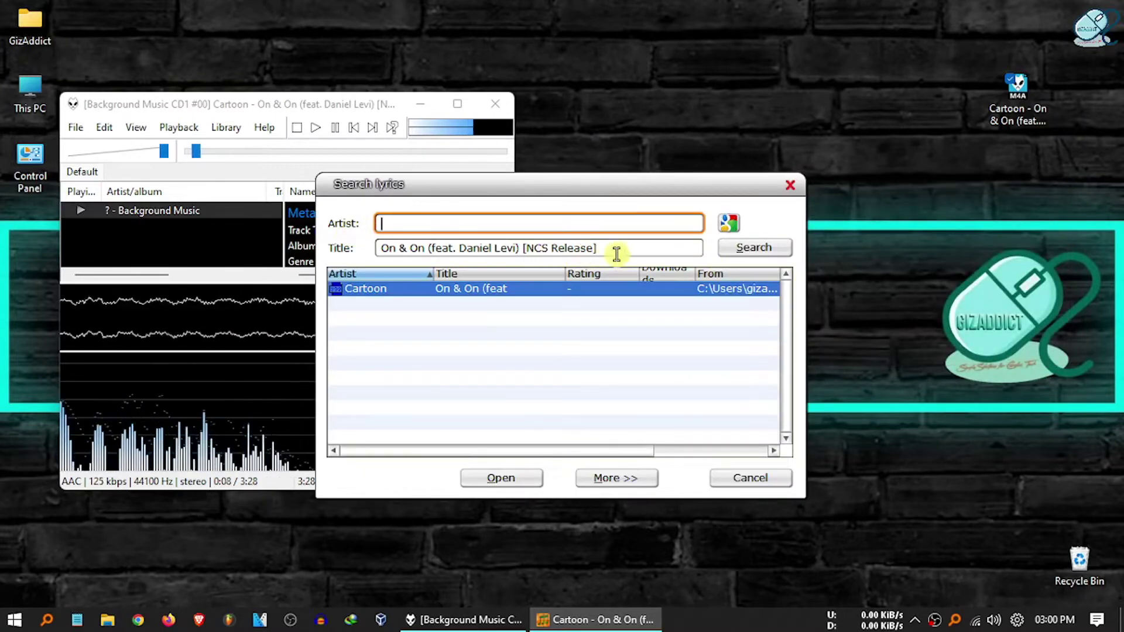
click(755, 248)
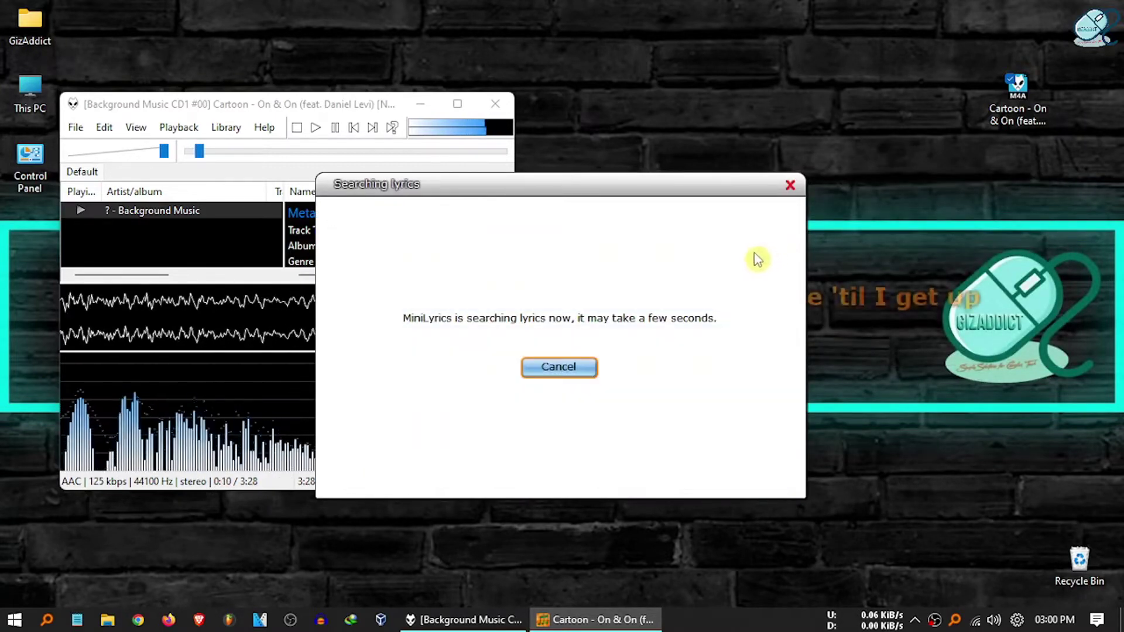
click(476, 349)
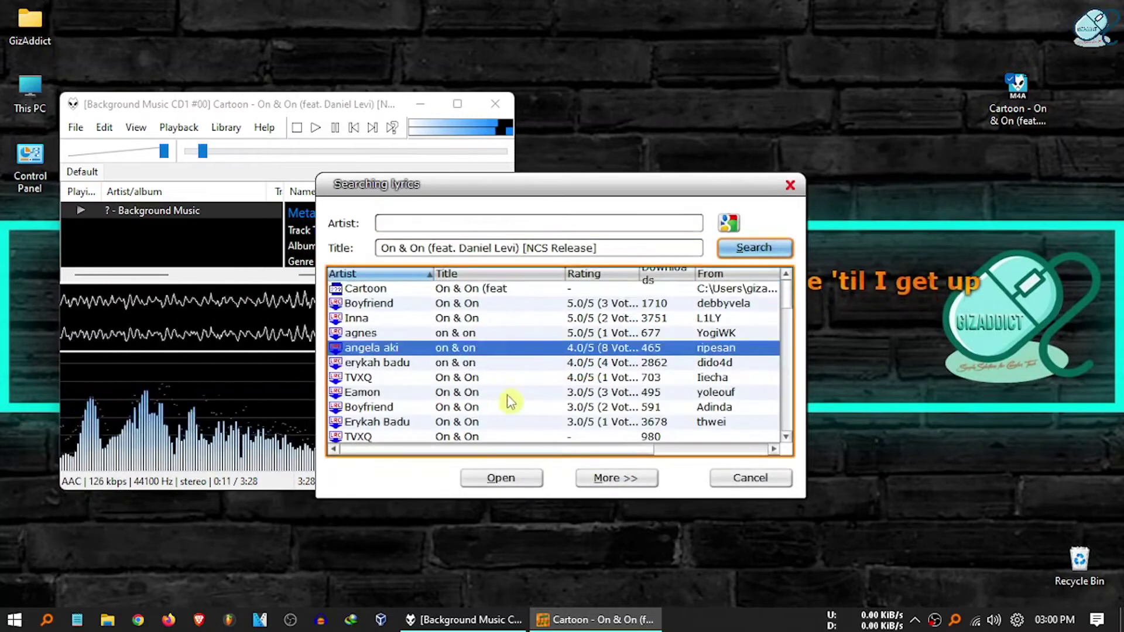
click(492, 291)
click(498, 479)
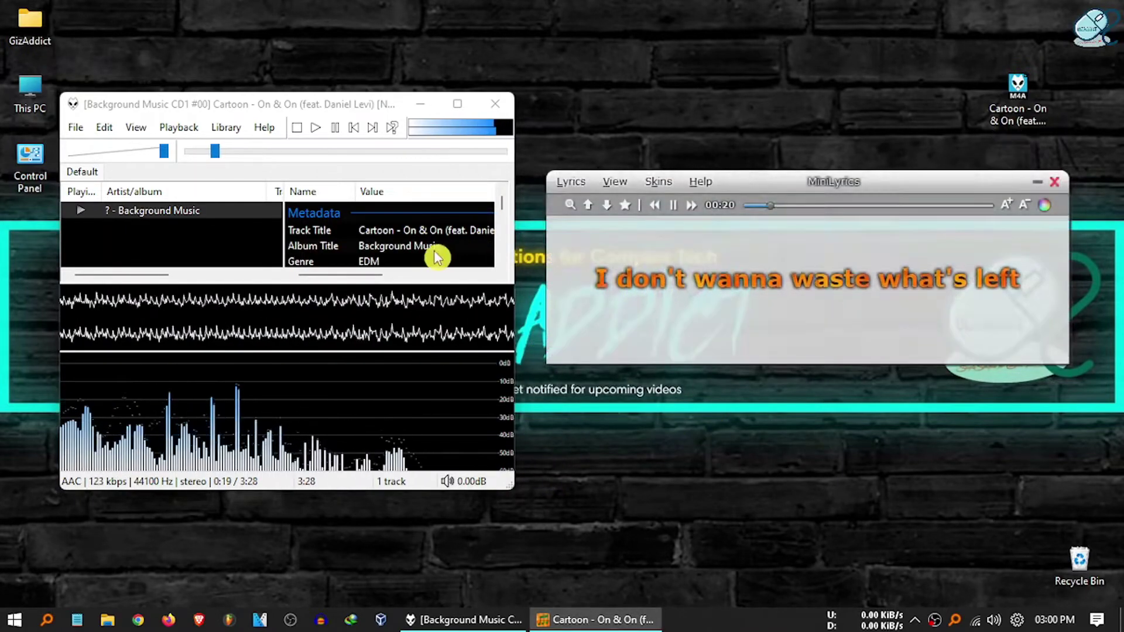
Jump playback ahead repeatedly on foobar2000's seek bar while the lyrics follow.
click(276, 152)
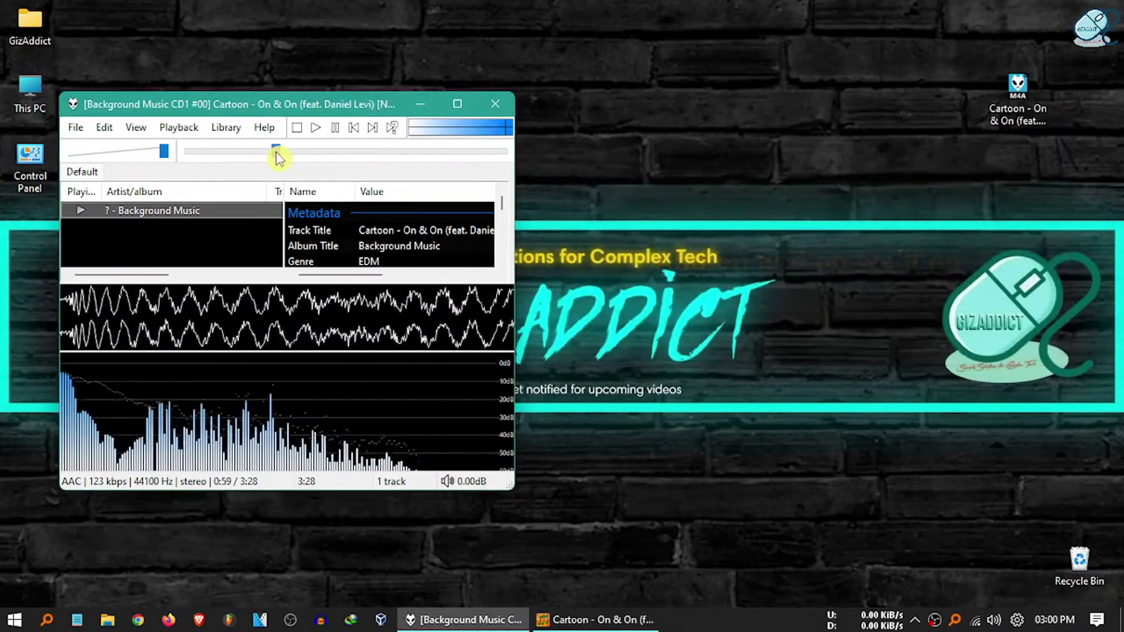
click(314, 151)
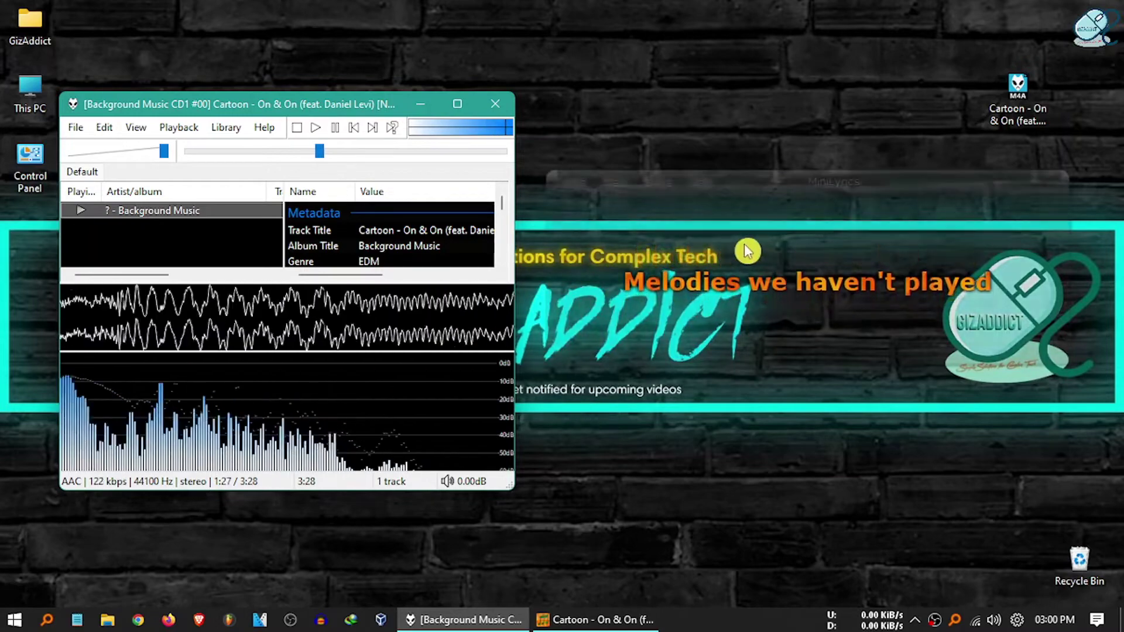
drag(762, 300, 748, 281)
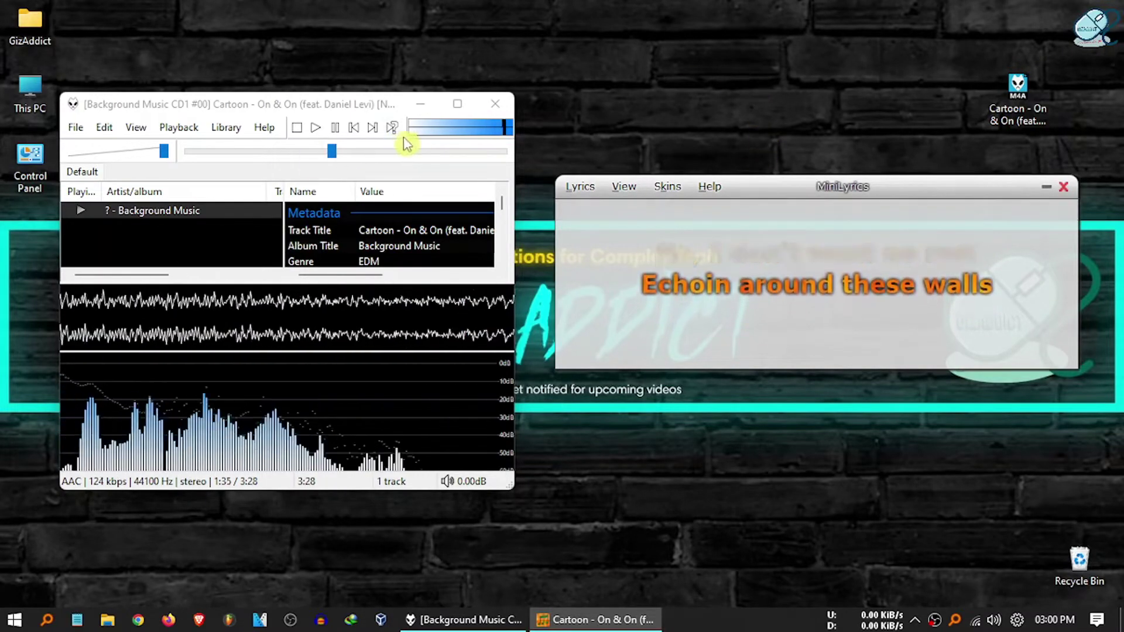
click(395, 152)
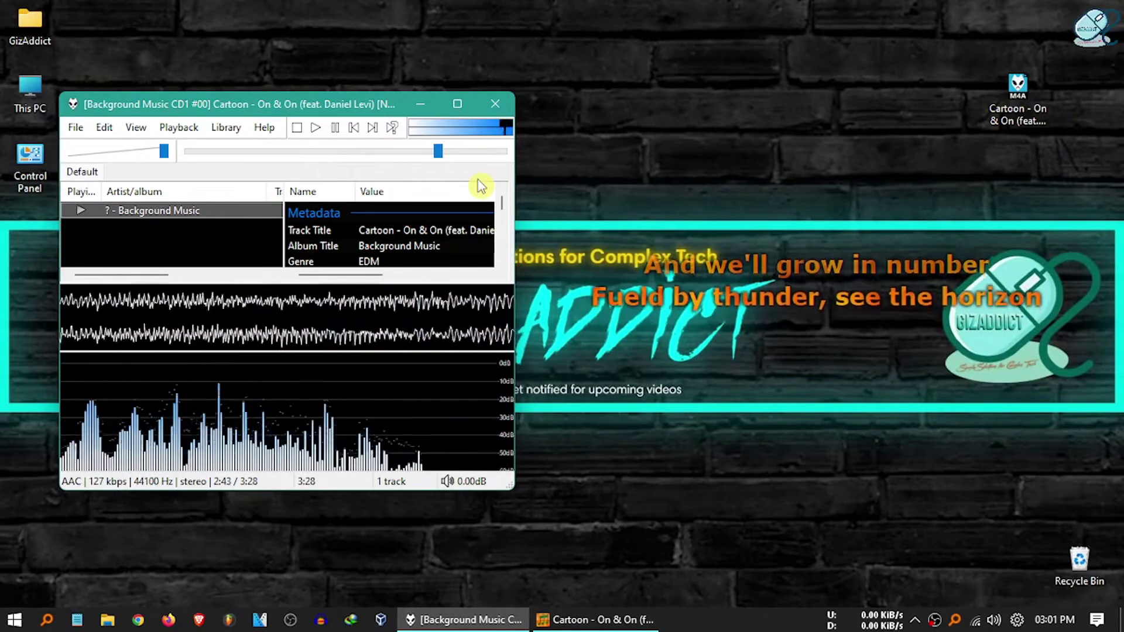
Bring the lyrics window forward, shift it down, and close foobar2000.
click(737, 293)
drag(737, 308, 742, 338)
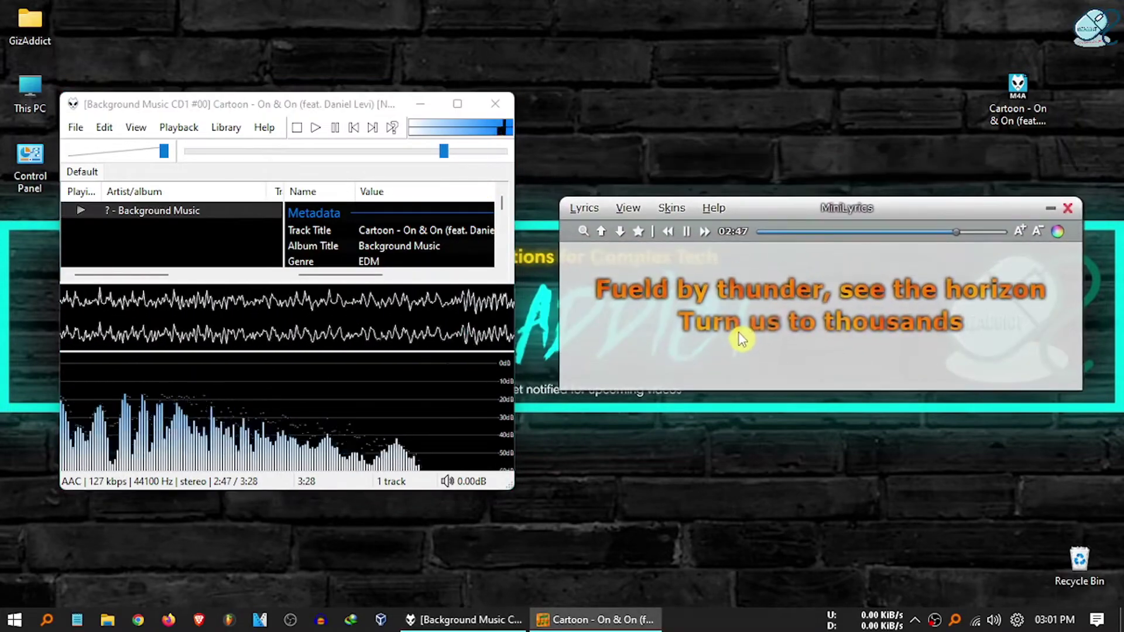
click(497, 104)
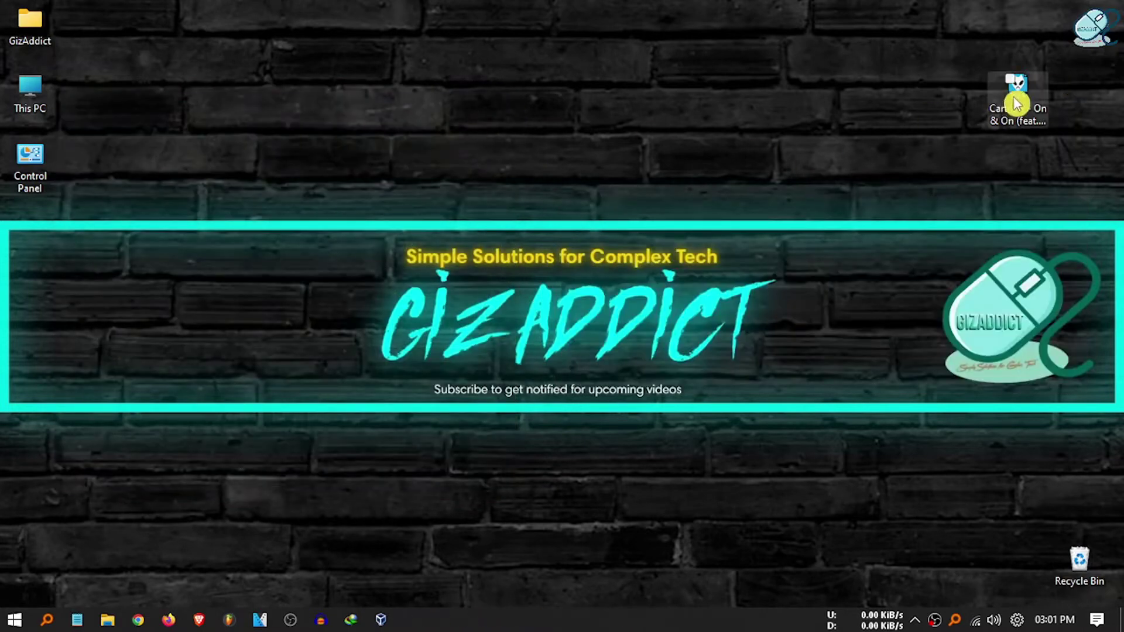